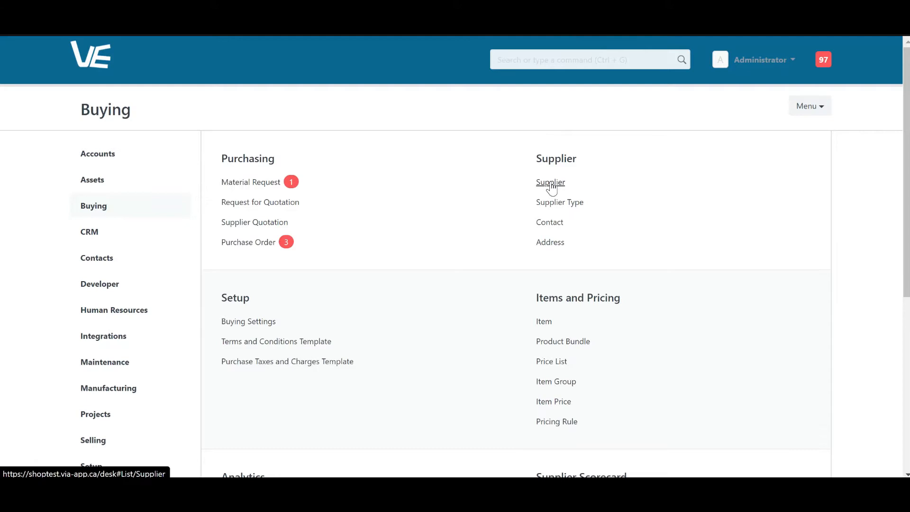
# - Open the Supplier list under the Buying module's Supplier heading
pyautogui.click(550, 183)
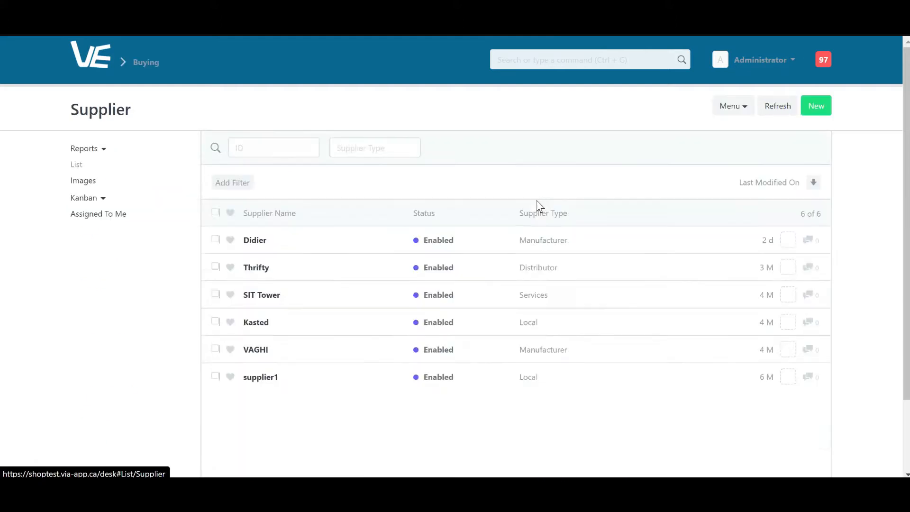
# - Start a new supplier named 'Supplier Name' and create a new Supplier Type called Fabric
pyautogui.click(816, 109)
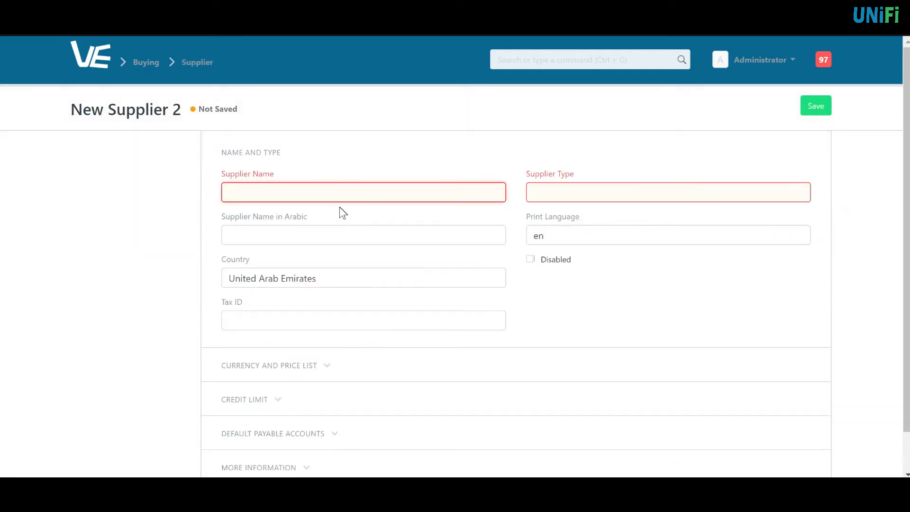
pyautogui.write('Supplier Name')
pyautogui.press('Tab')
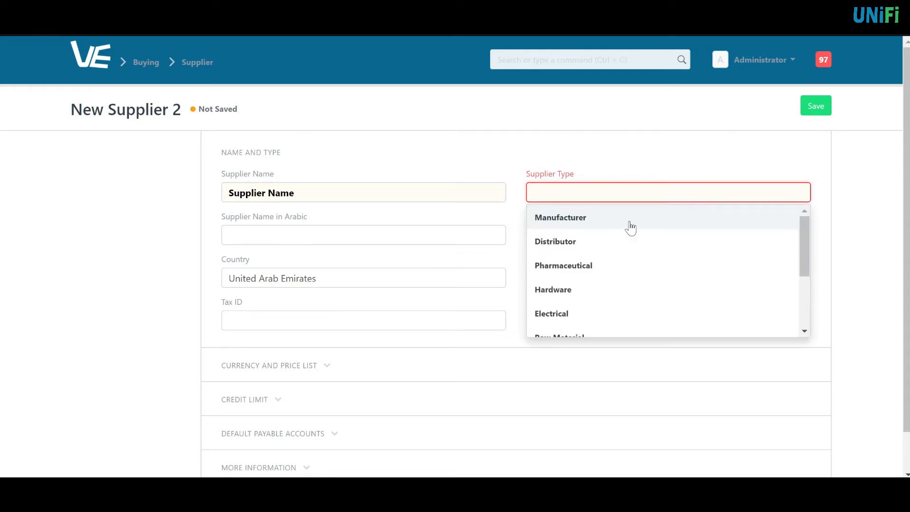
pyautogui.scroll(-4, 623, 237)
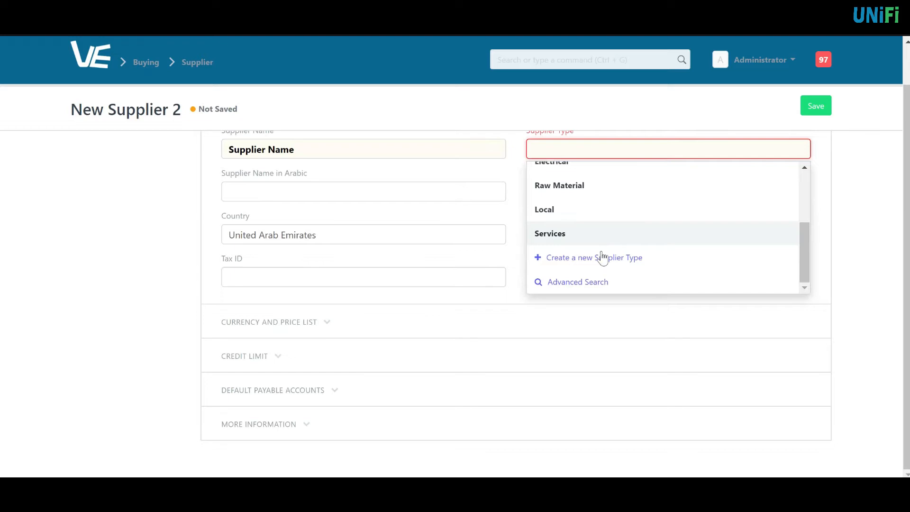
pyautogui.scroll(5, 588, 199)
pyautogui.scroll(1, 583, 189)
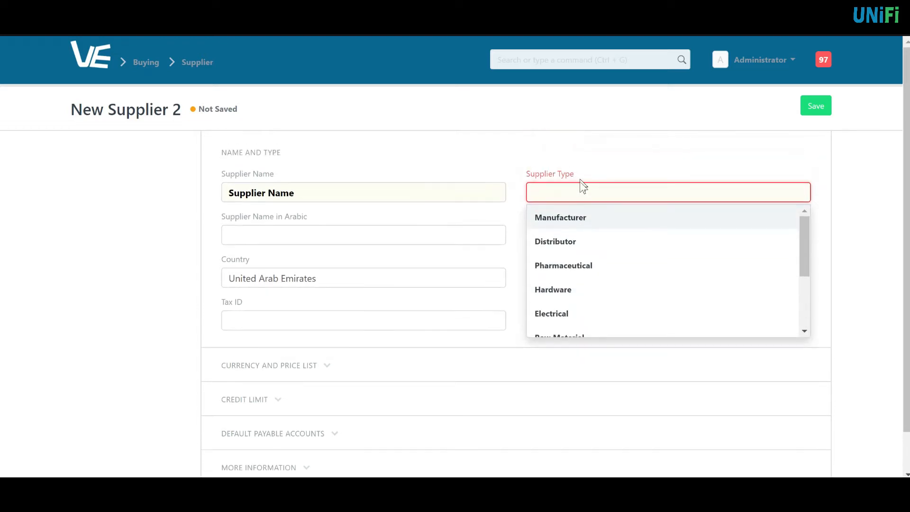
pyautogui.write('Fabric')
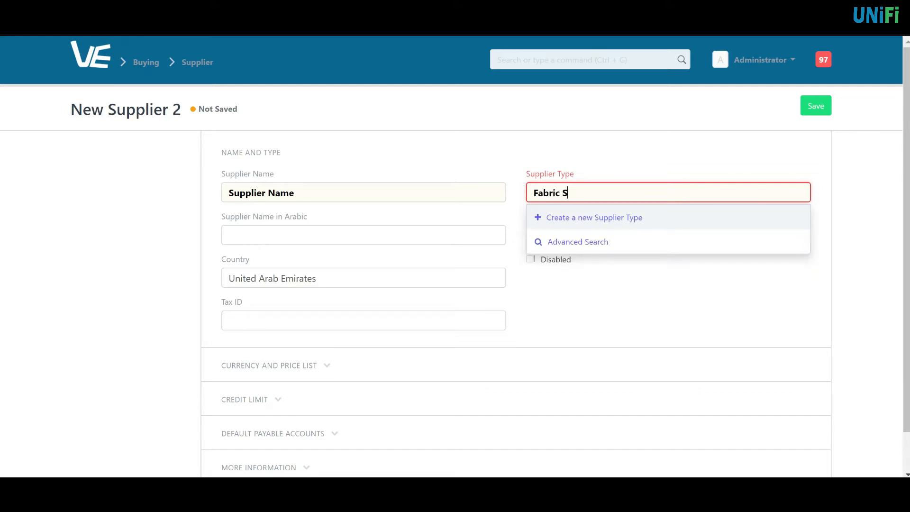
pyautogui.click(591, 220)
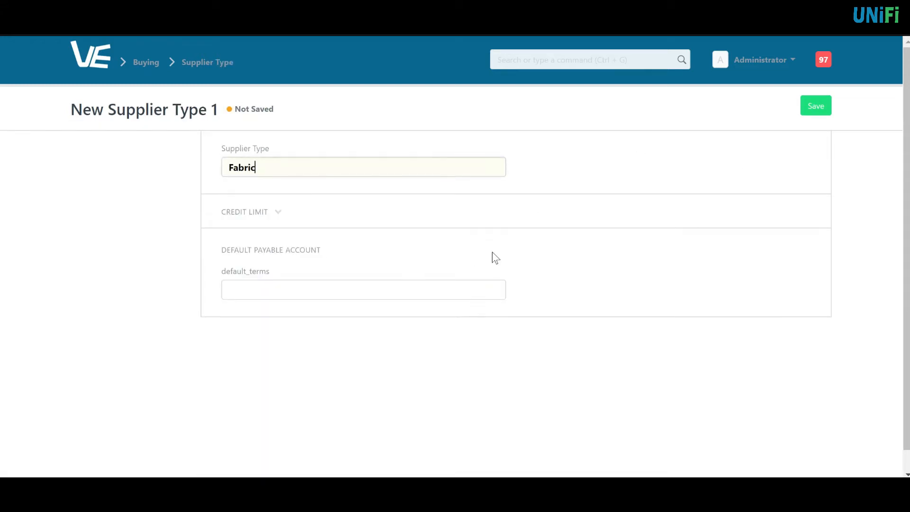
# - Save the new Fabric supplier type, with its credit limit section expanded
pyautogui.click(278, 223)
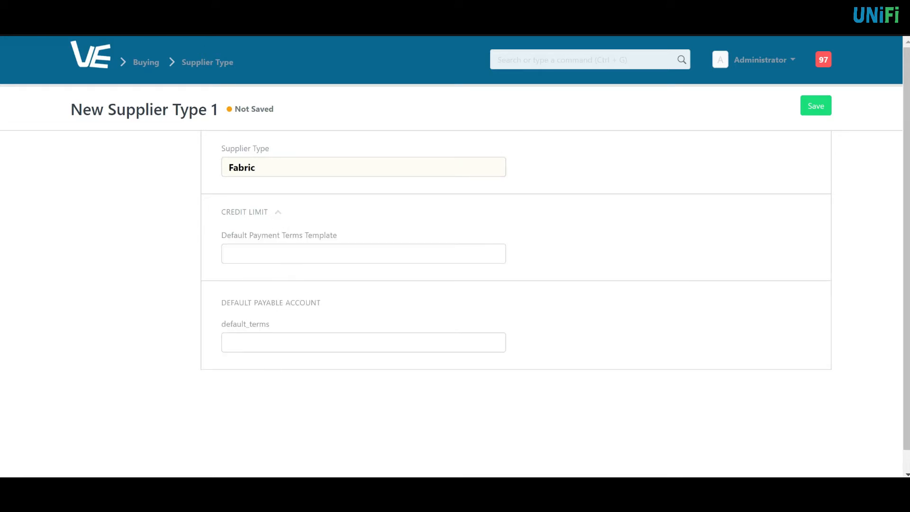
pyautogui.click(814, 113)
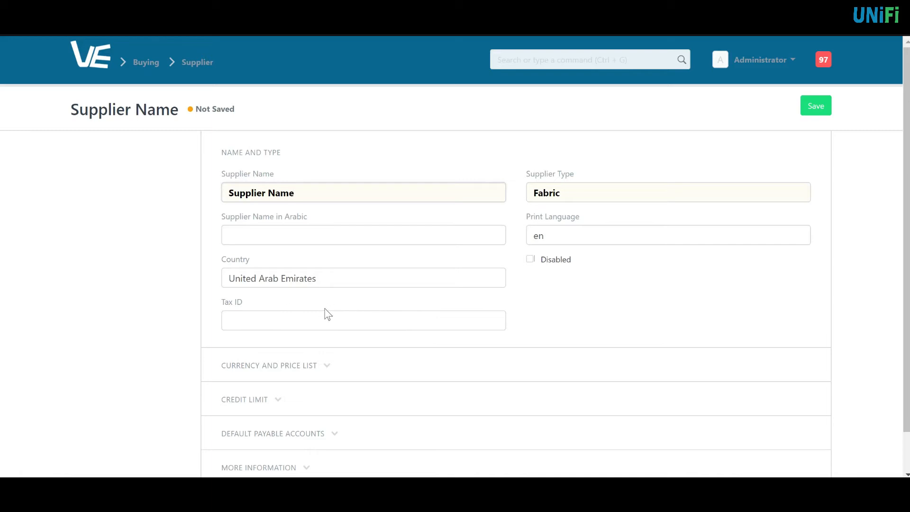
# - Enter the supplier's tax ID and set billing currency to USD, leaving the price list empty
pyautogui.click(270, 313)
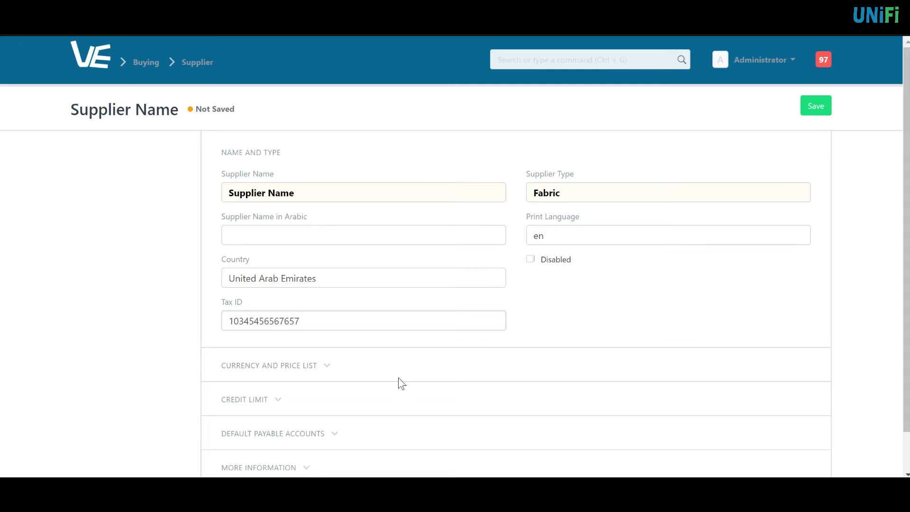
pyautogui.click(317, 367)
pyautogui.scroll(-2, 342, 335)
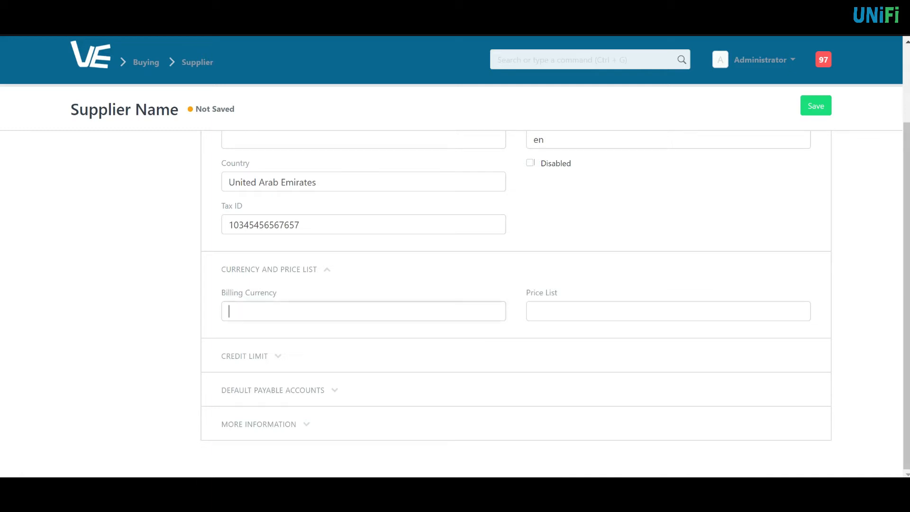
pyautogui.click(308, 311)
pyautogui.scroll(-1, 260, 441)
pyautogui.scroll(-2, 261, 422)
pyautogui.write('usd')
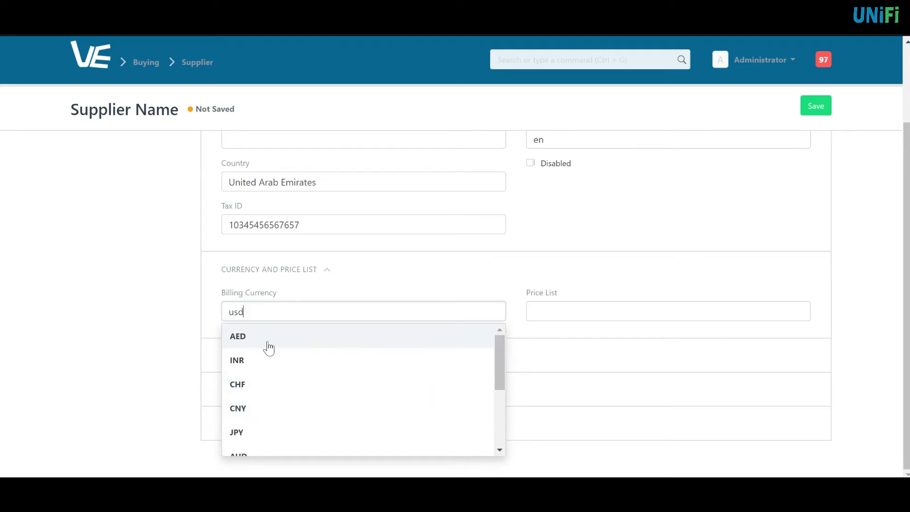
pyautogui.click(346, 344)
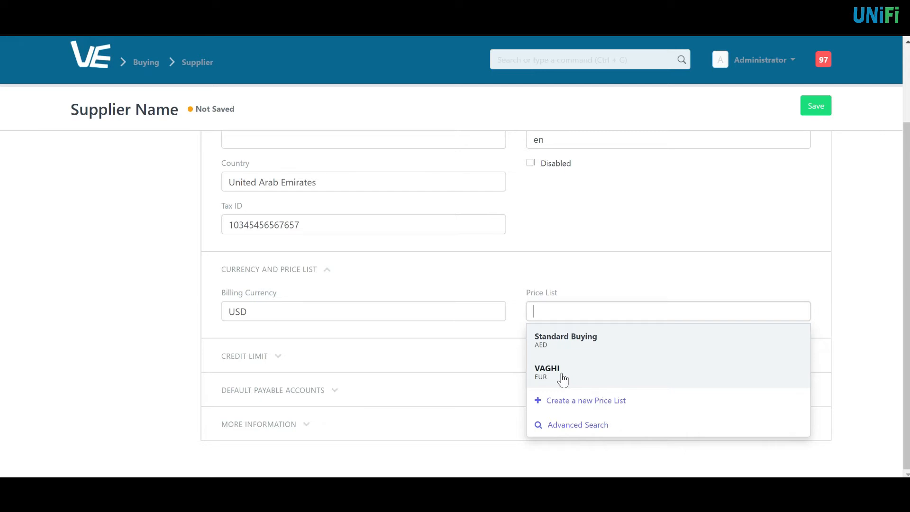
pyautogui.click(590, 283)
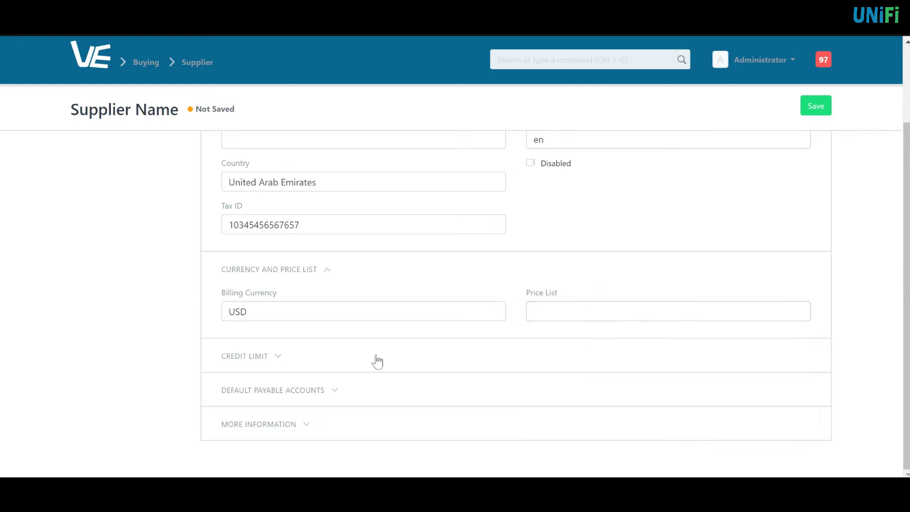
pyautogui.click(251, 360)
# - Leave the payment terms template empty and expand the Default Payable Accounts table
pyautogui.scroll(-1, 279, 398)
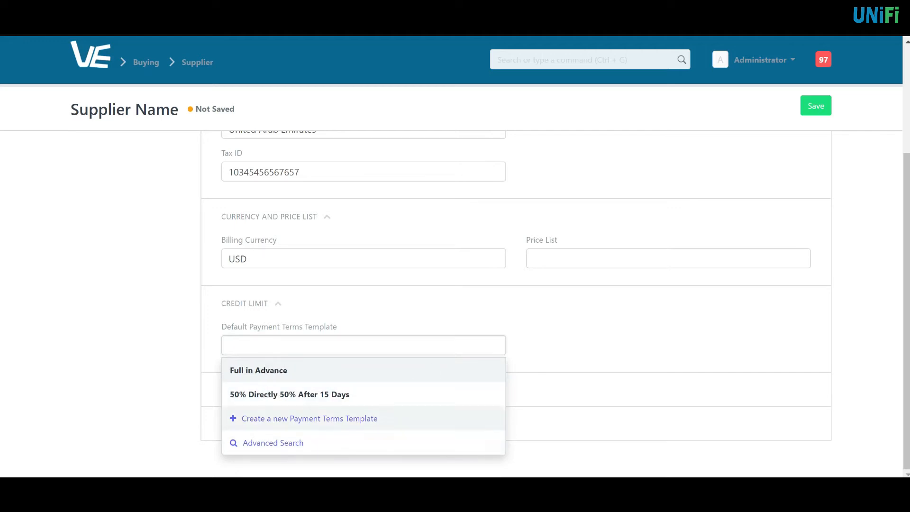
pyautogui.click(555, 336)
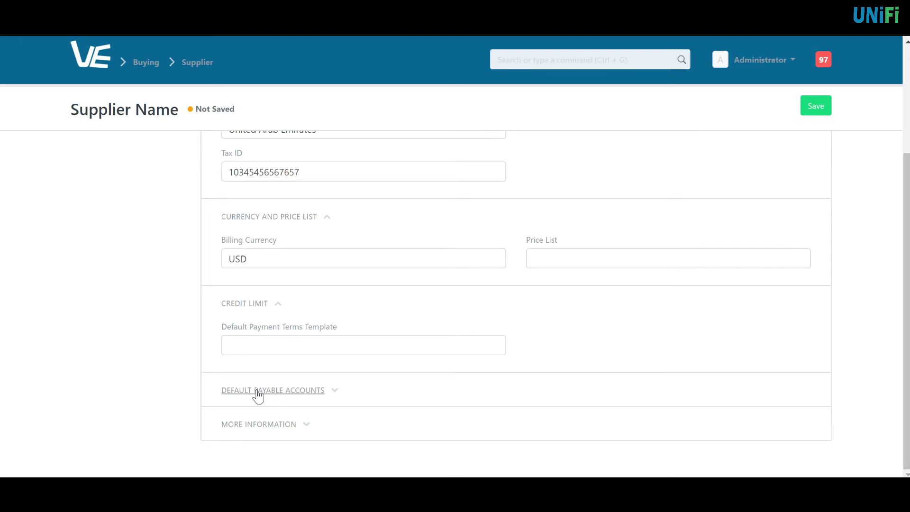
pyautogui.click(258, 390)
pyautogui.scroll(-3, 378, 381)
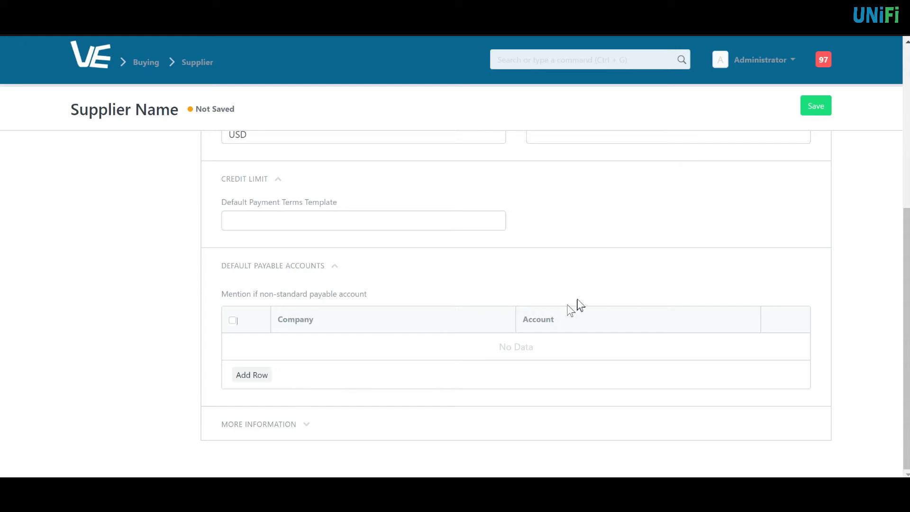
pyautogui.scroll(3, 486, 350)
pyautogui.scroll(3, 488, 355)
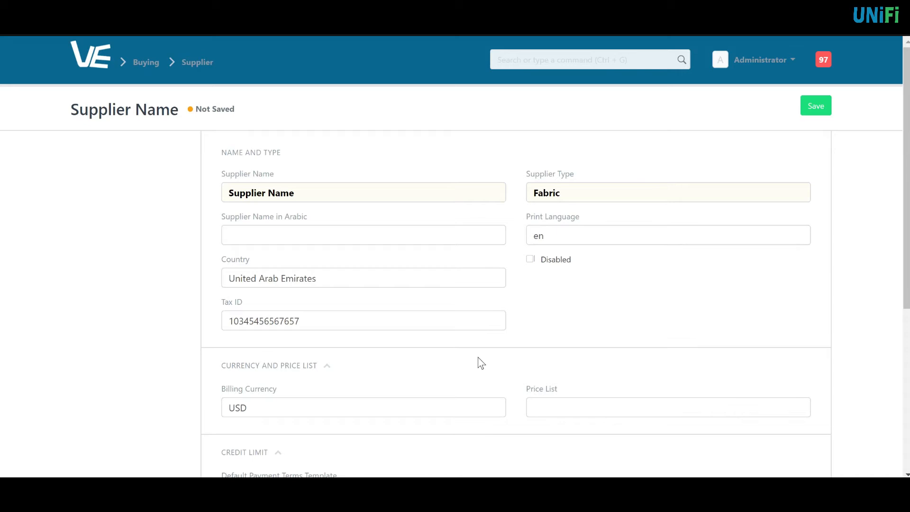
# - Save the supplier and scroll down to its empty Address and Contacts section
pyautogui.click(814, 108)
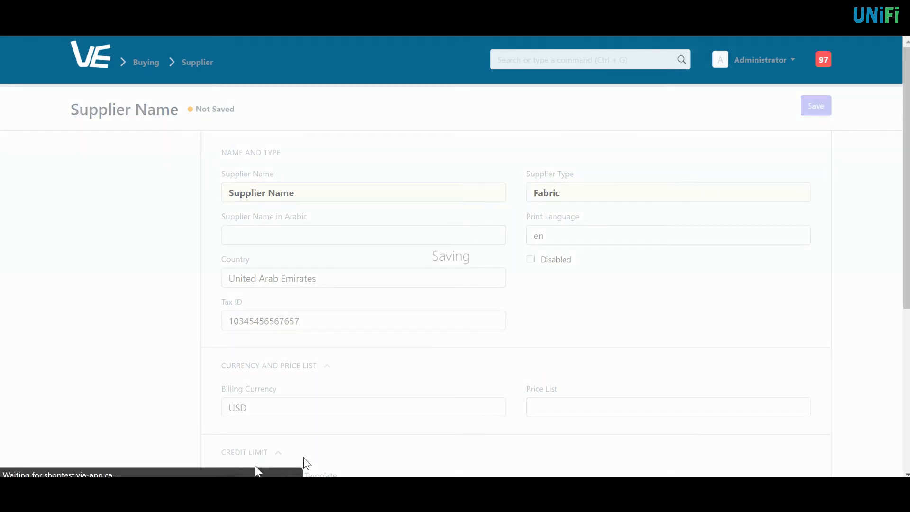
pyautogui.scroll(-3, 359, 393)
pyautogui.scroll(-2, 433, 387)
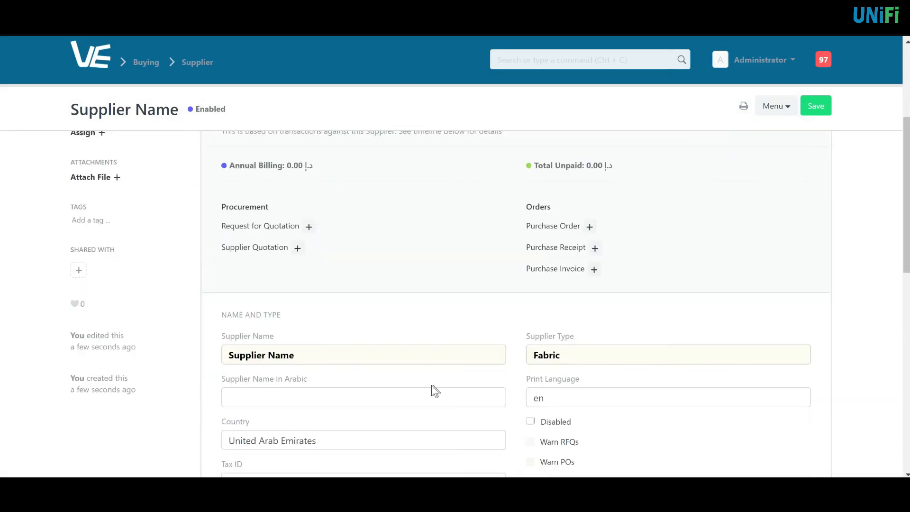
pyautogui.scroll(4, 398, 345)
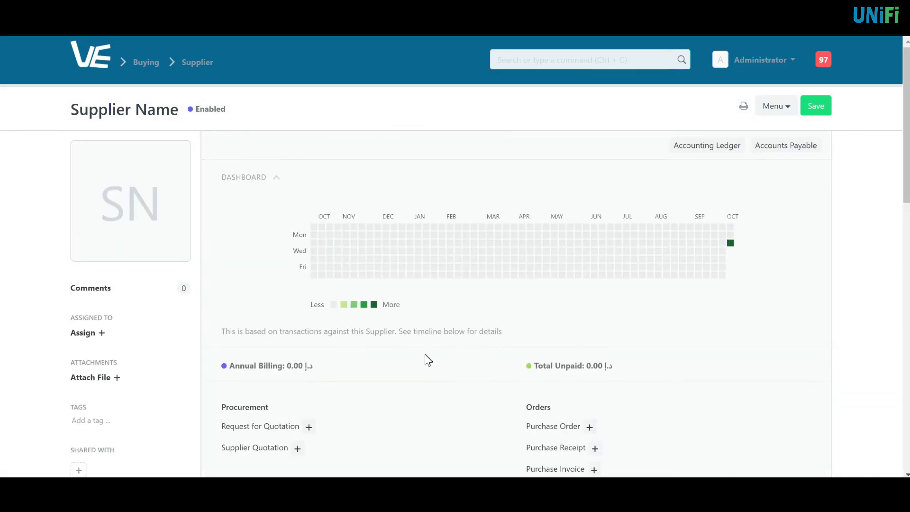
pyautogui.scroll(-2, 425, 354)
pyautogui.scroll(-2, 425, 359)
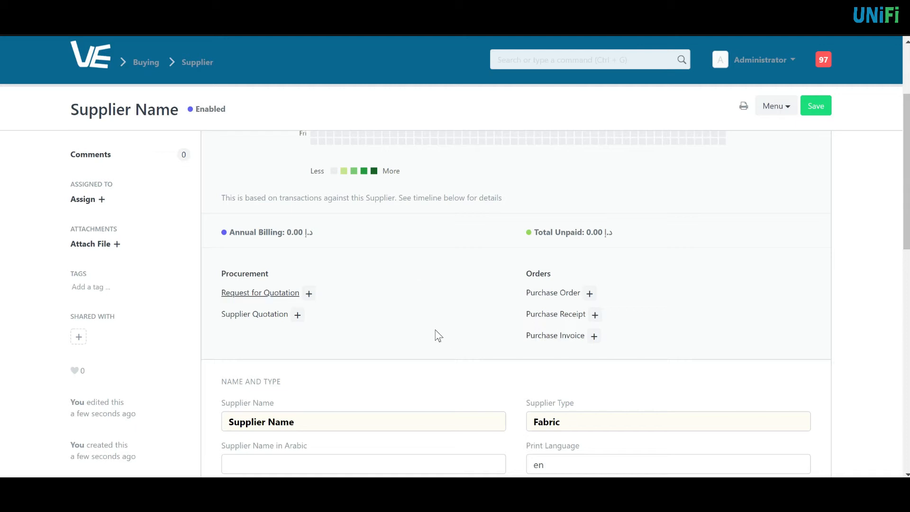
pyautogui.scroll(-9, 438, 335)
pyautogui.scroll(-2, 427, 353)
pyautogui.scroll(7, 427, 356)
pyautogui.scroll(-4, 325, 345)
pyautogui.click(248, 330)
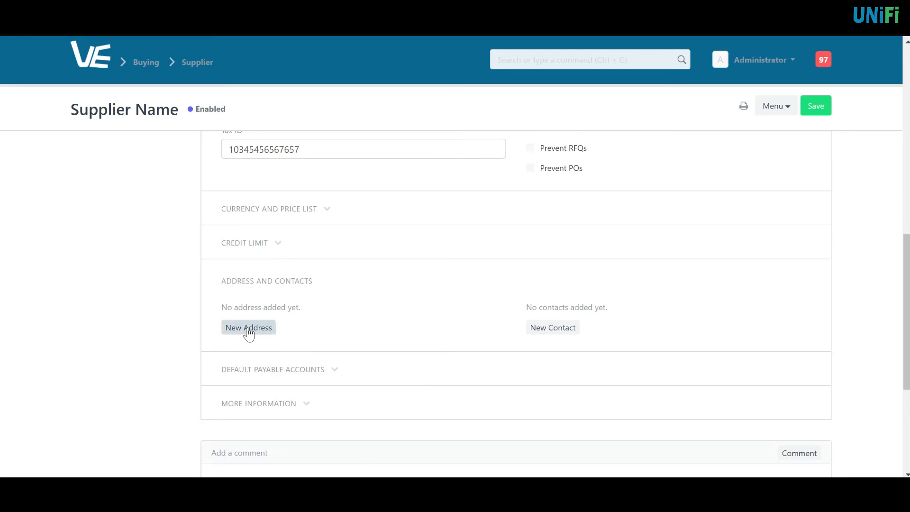
# - Start a new Billing address titled 'Head Office'
pyautogui.click(248, 329)
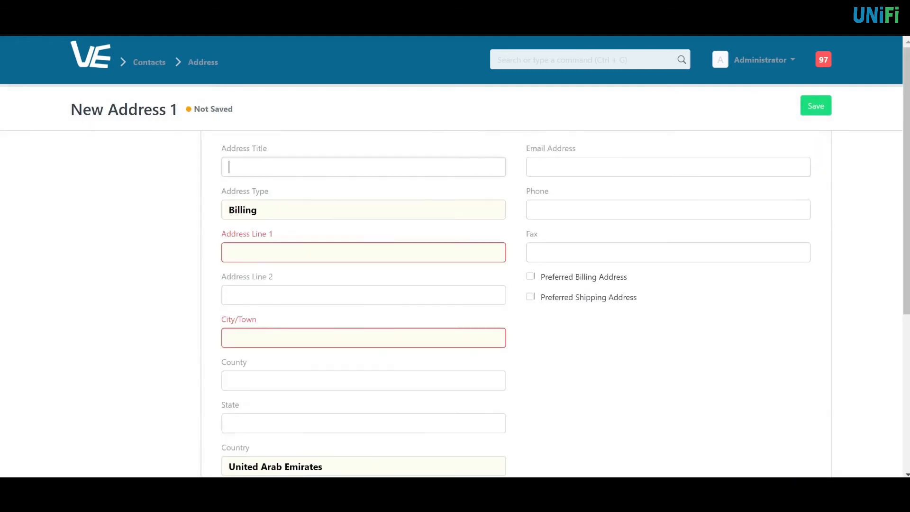
pyautogui.write('Head Office')
pyautogui.click(283, 208)
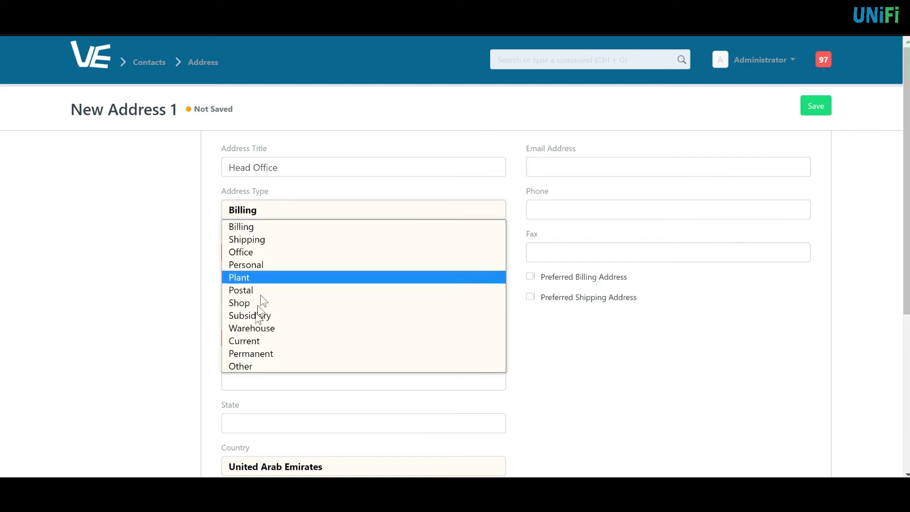
pyautogui.click(254, 228)
# - Fill in 'Address Line 1', 'Address line 2' and the city 'City'
pyautogui.click(256, 253)
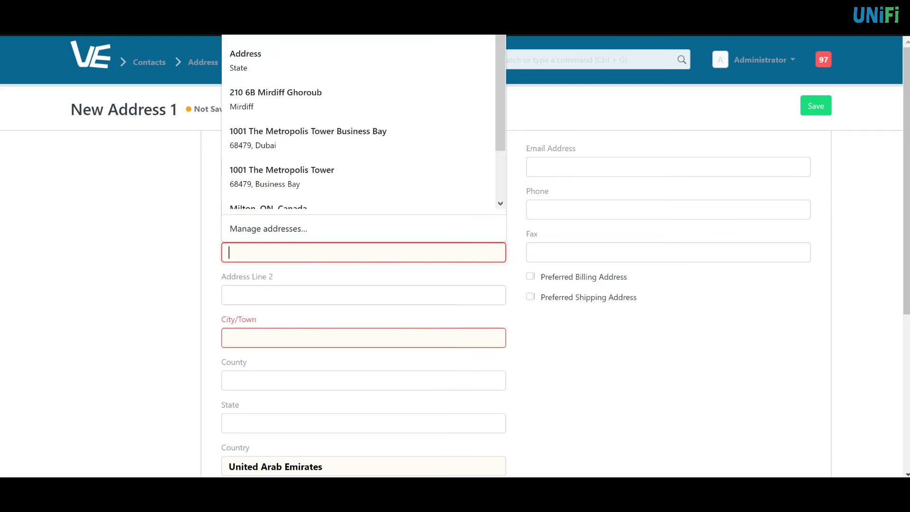
pyautogui.write('Address Line 1')
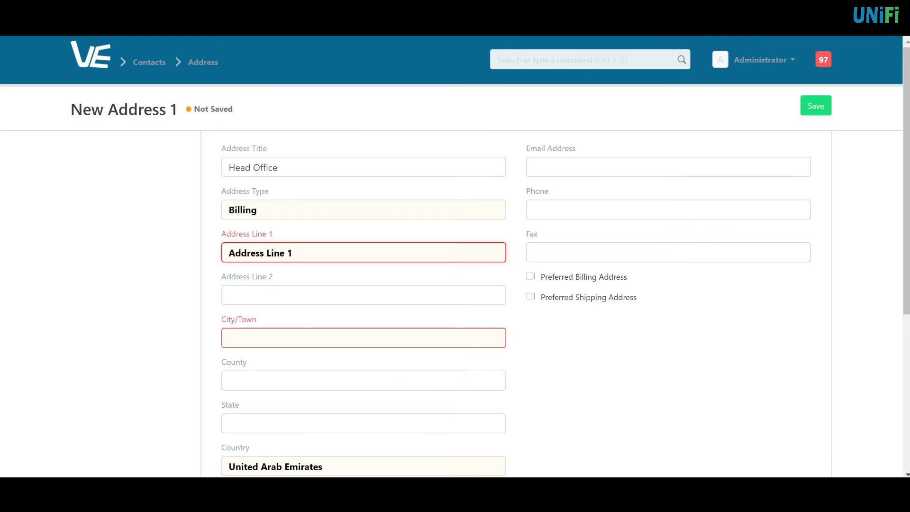
pyautogui.click(292, 296)
pyautogui.write('ADdre')
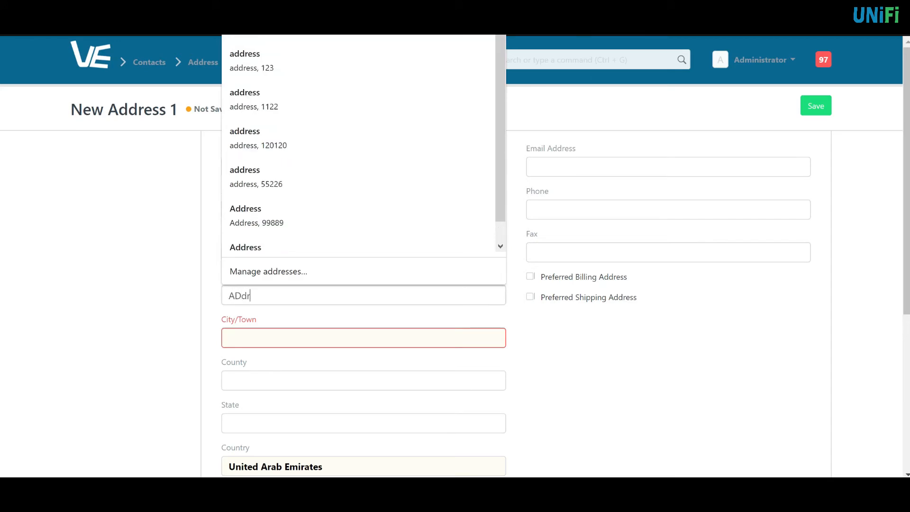
pyautogui.press('BackSpace')
pyautogui.press('BackSpace')
pyautogui.press('BackSpace')
pyautogui.press('BackSpace')
pyautogui.write('ddress line 2')
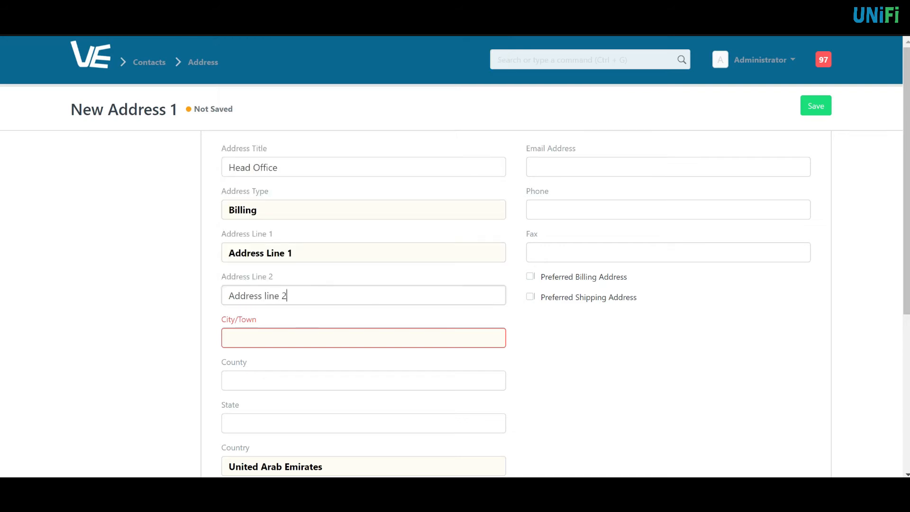
pyautogui.click(230, 338)
pyautogui.write('ci')
pyautogui.press('BackSpace')
pyautogui.press('BackSpace')
pyautogui.write('Cityq')
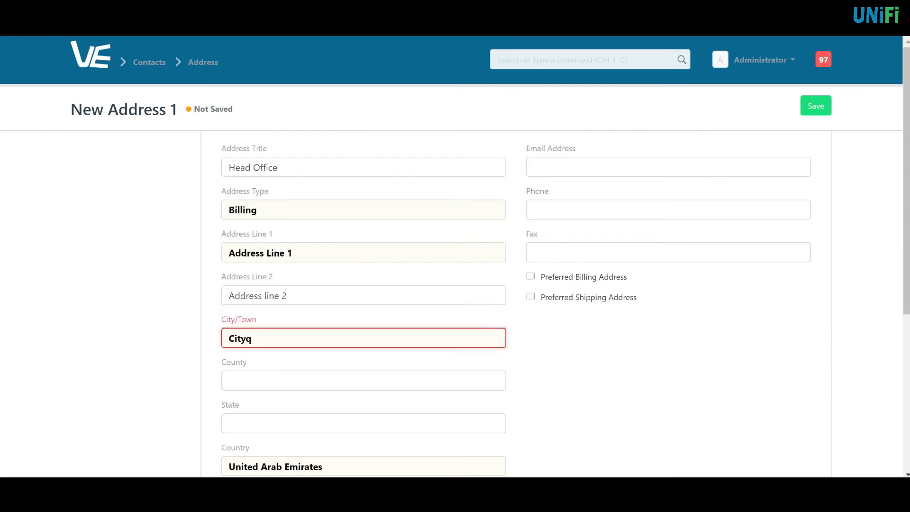
pyautogui.press('BackSpace')
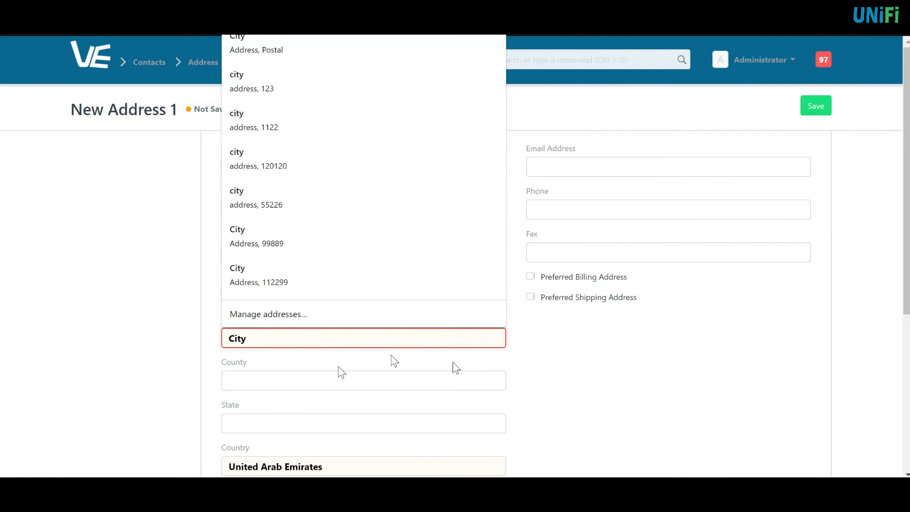
pyautogui.click(550, 362)
# - Mark it as the preferred billing address and add the address's e-mail and phone number
pyautogui.scroll(-3, 261, 397)
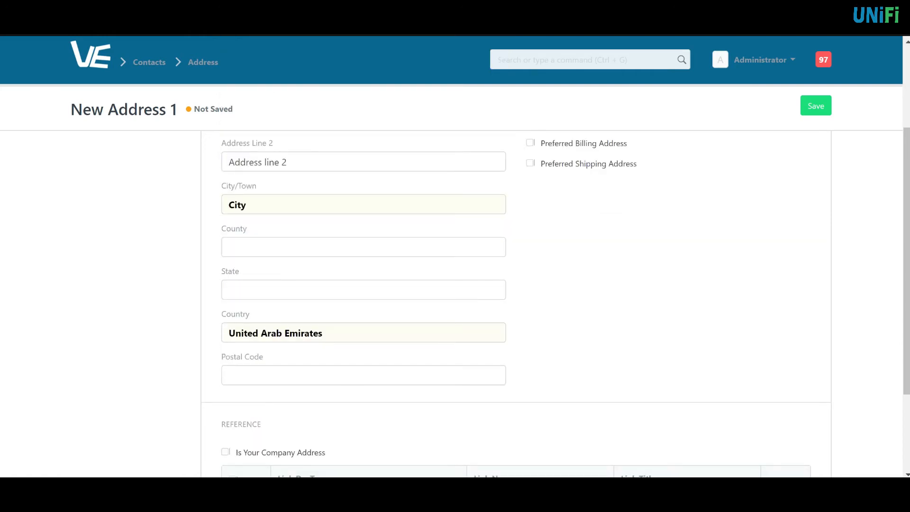
pyautogui.scroll(3, 568, 361)
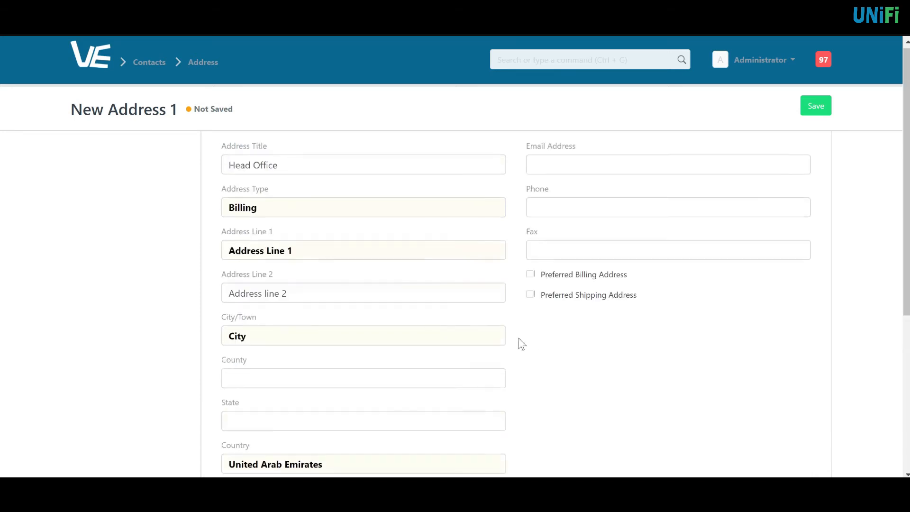
pyautogui.click(530, 278)
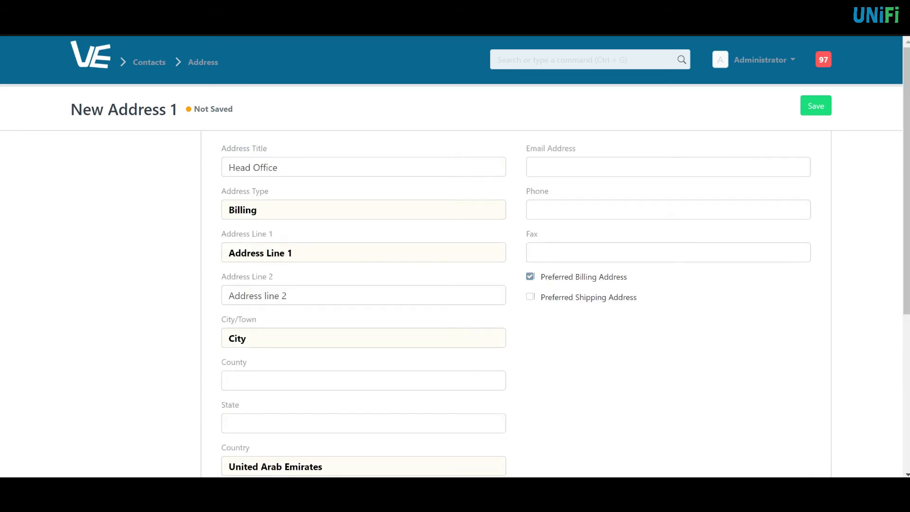
pyautogui.click(617, 167)
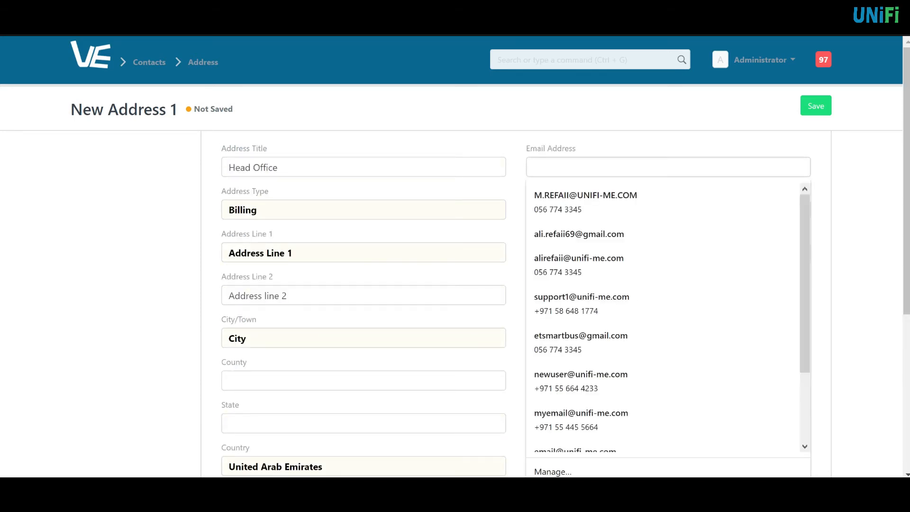
pyautogui.write('email@domain.com')
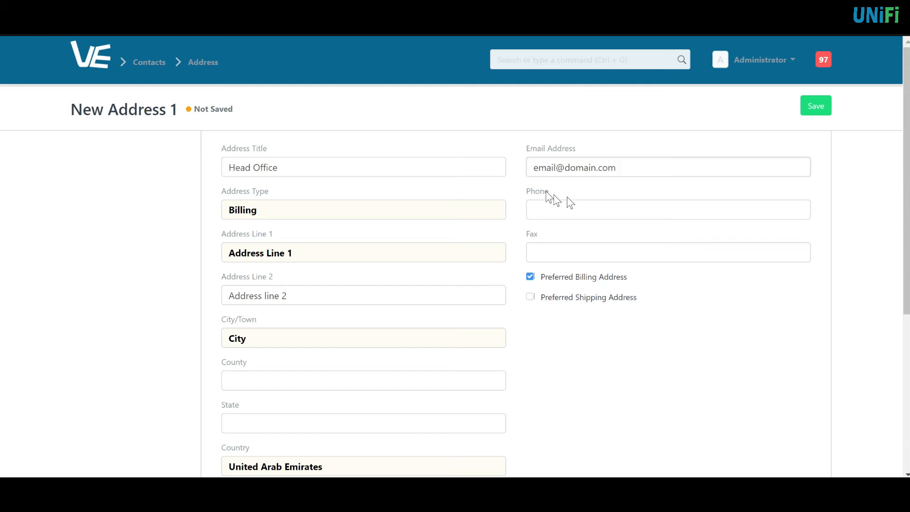
pyautogui.click(579, 216)
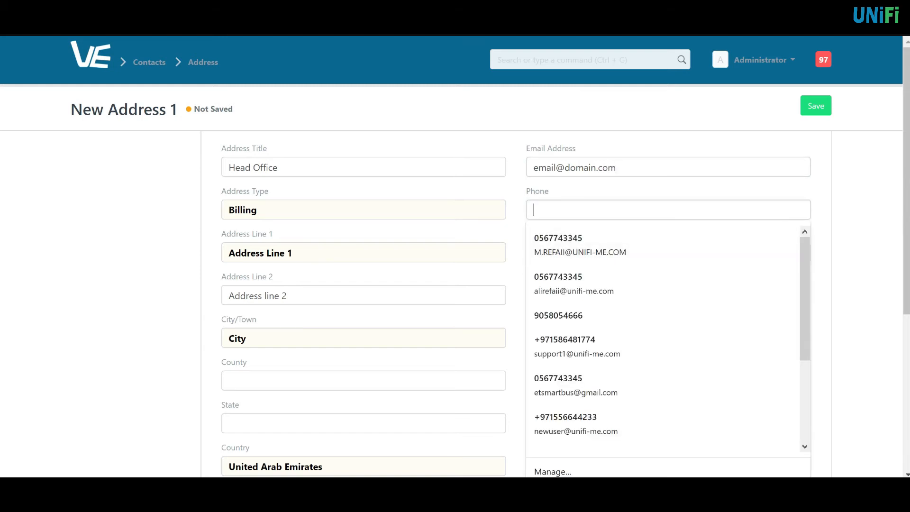
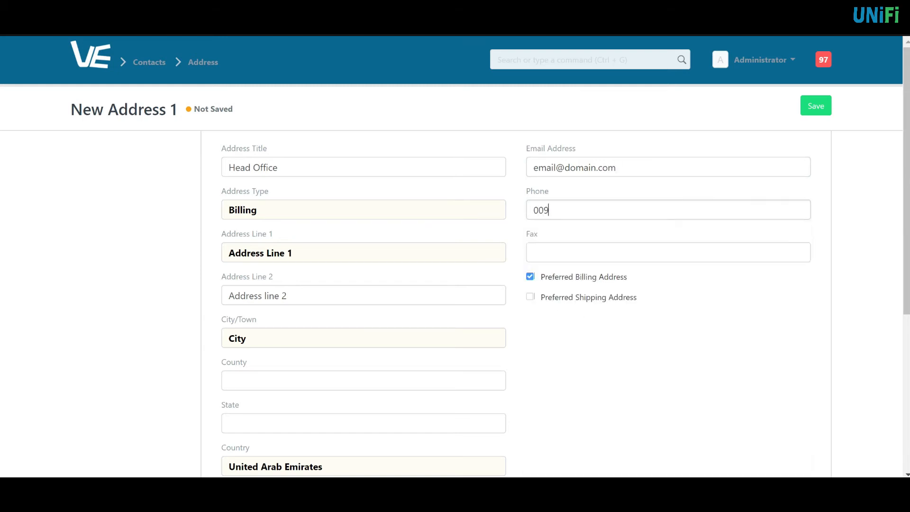
# - Save the Head Office billing address and return to the supplier
pyautogui.scroll(-4, 709, 368)
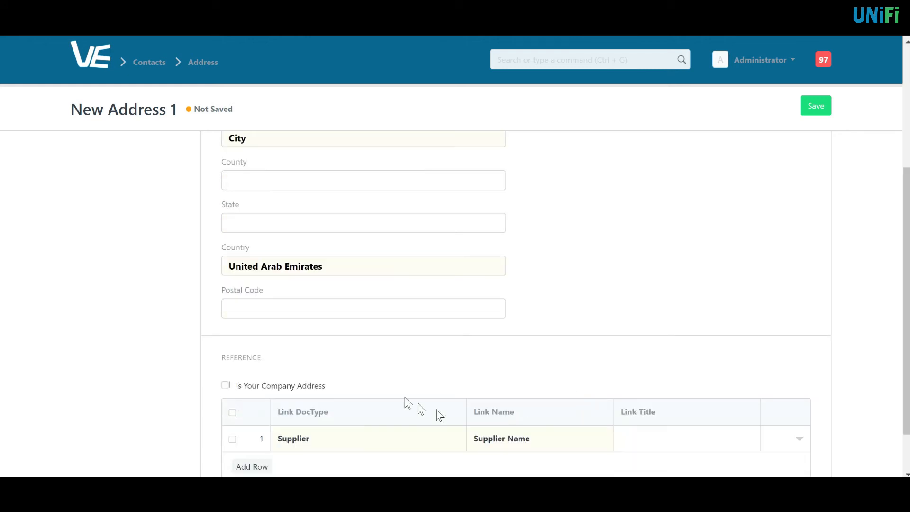
pyautogui.click(816, 106)
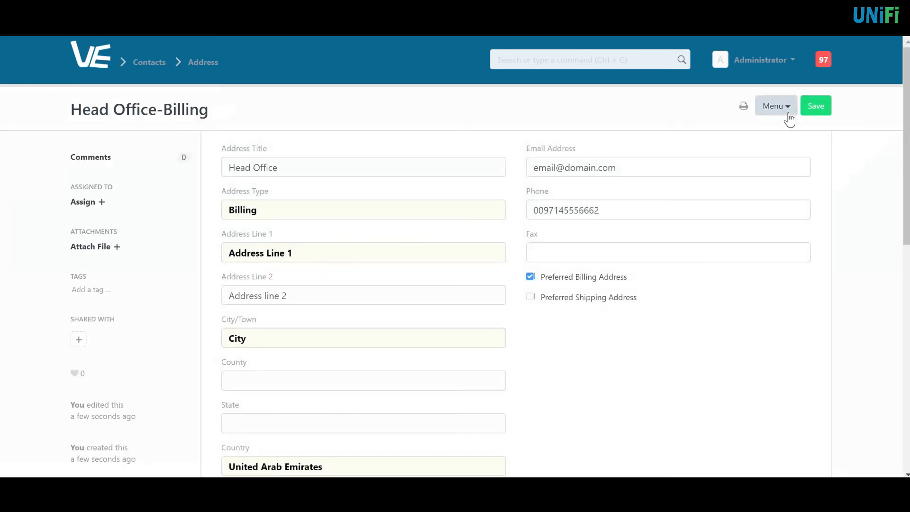
pyautogui.click(830, 107)
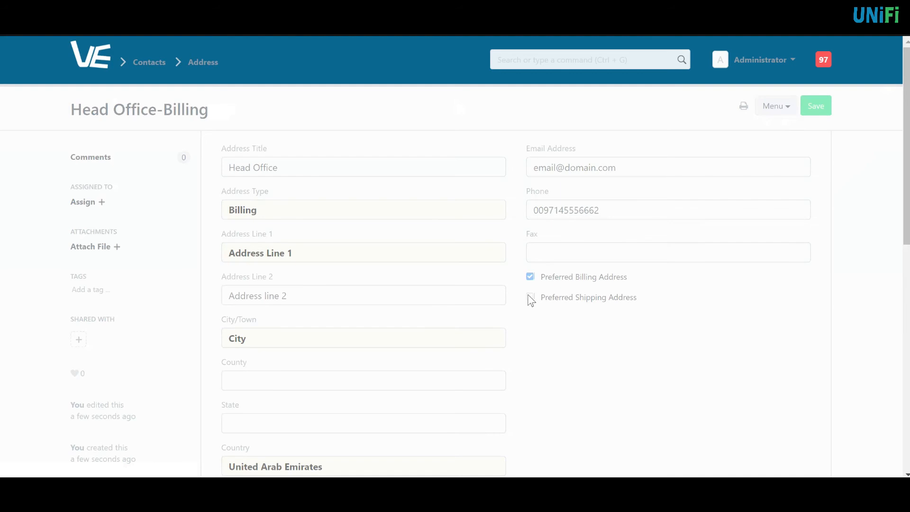
pyautogui.scroll(-10, 417, 312)
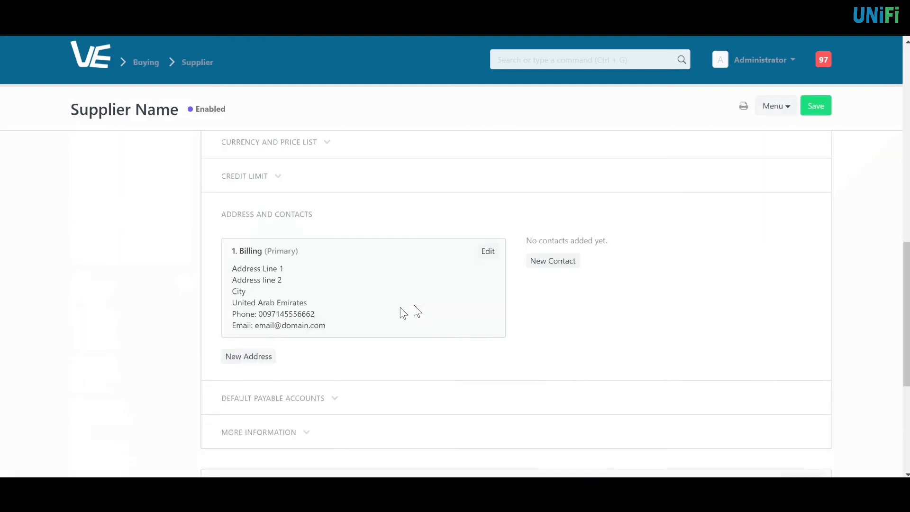
pyautogui.click(235, 291)
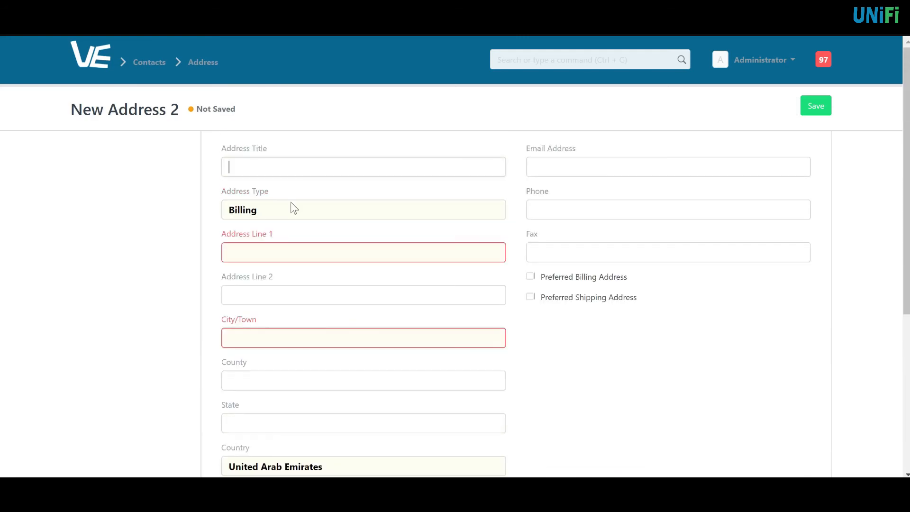
# - Make the new address a Shipping address titled Warehouse
pyautogui.click(285, 213)
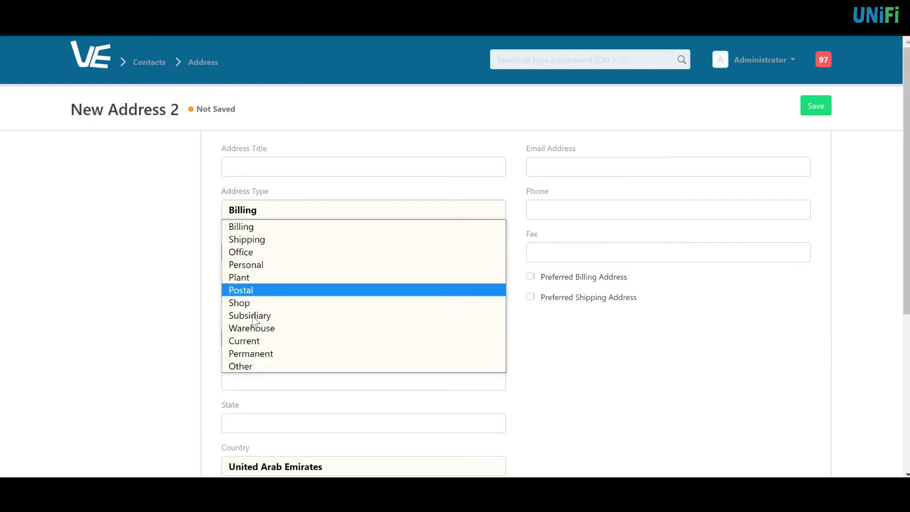
pyautogui.click(263, 241)
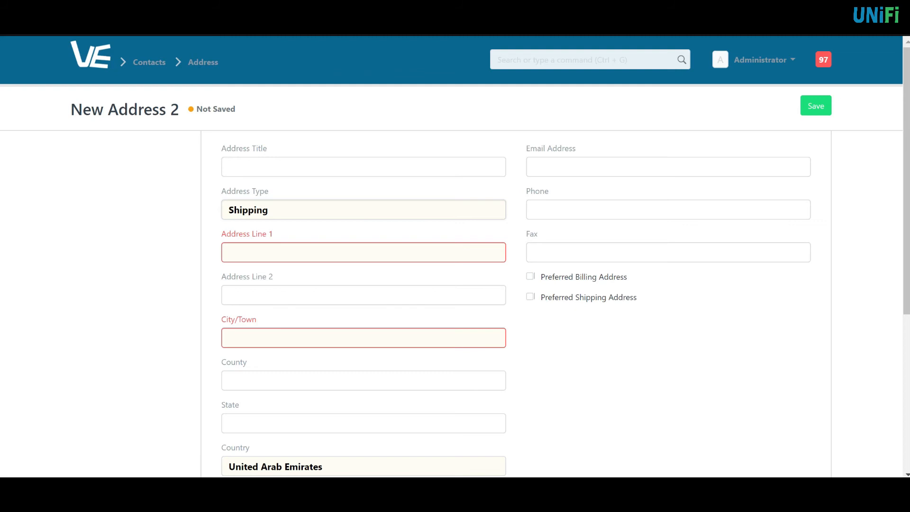
pyautogui.click(266, 169)
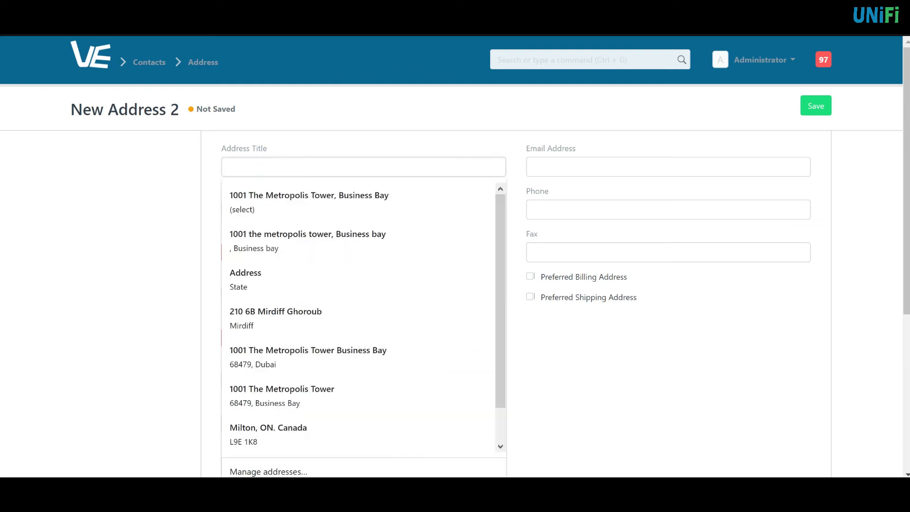
pyautogui.write('Wr')
pyautogui.write('are')
pyautogui.write('house')
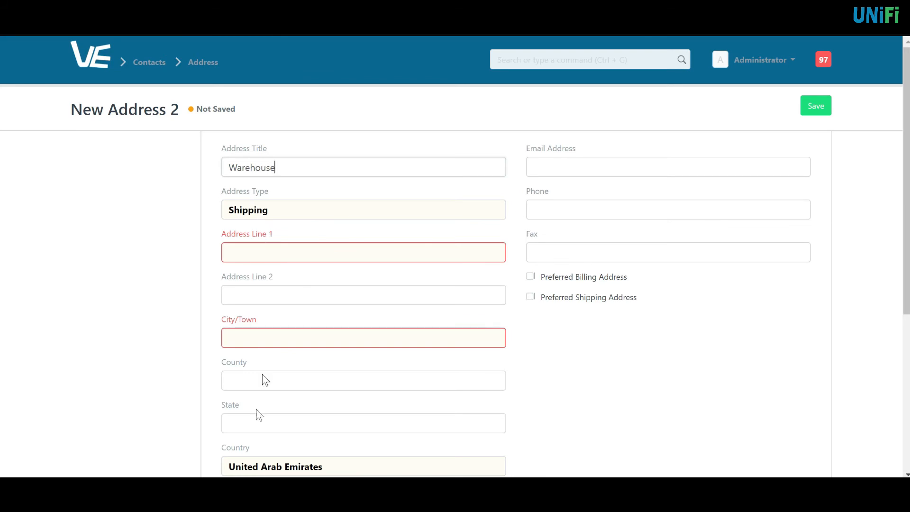
# - Enter 'Address Line1', 'Address Line2' and the city 'City'
pyautogui.click(316, 253)
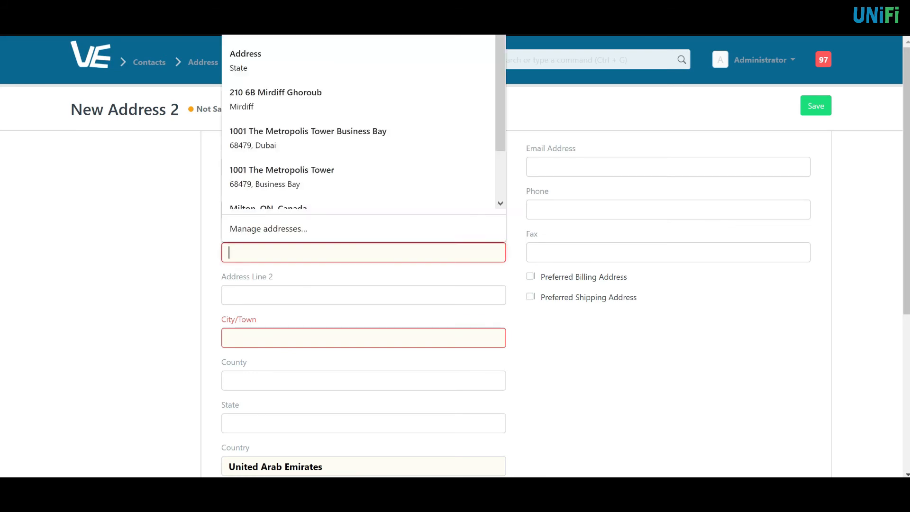
pyautogui.write('Add')
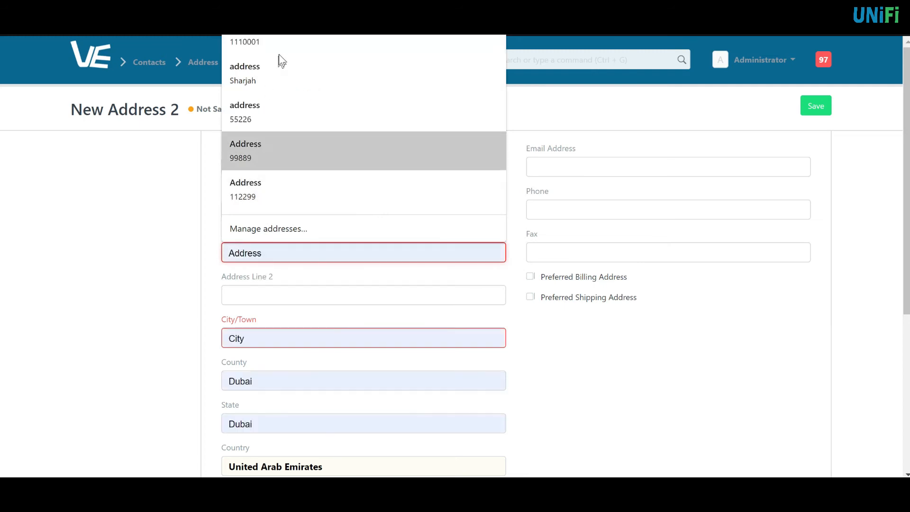
pyautogui.write('r')
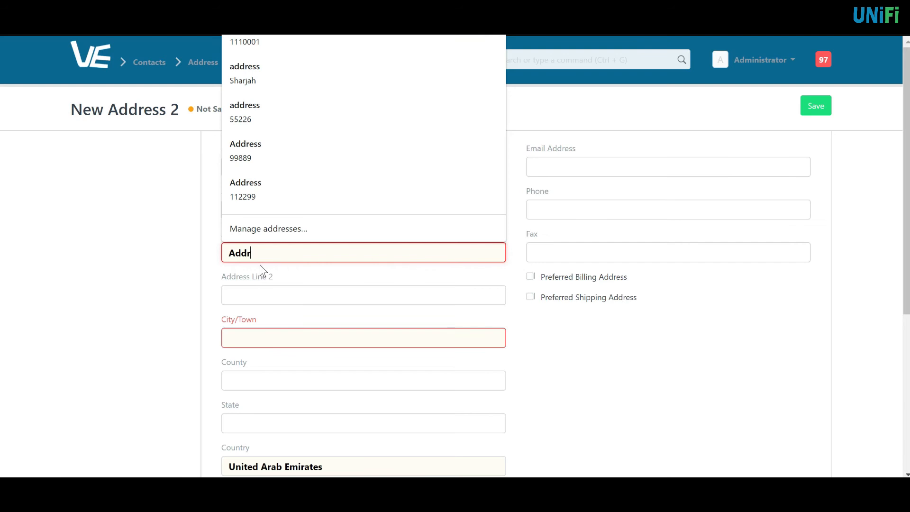
pyautogui.write('ess Line1')
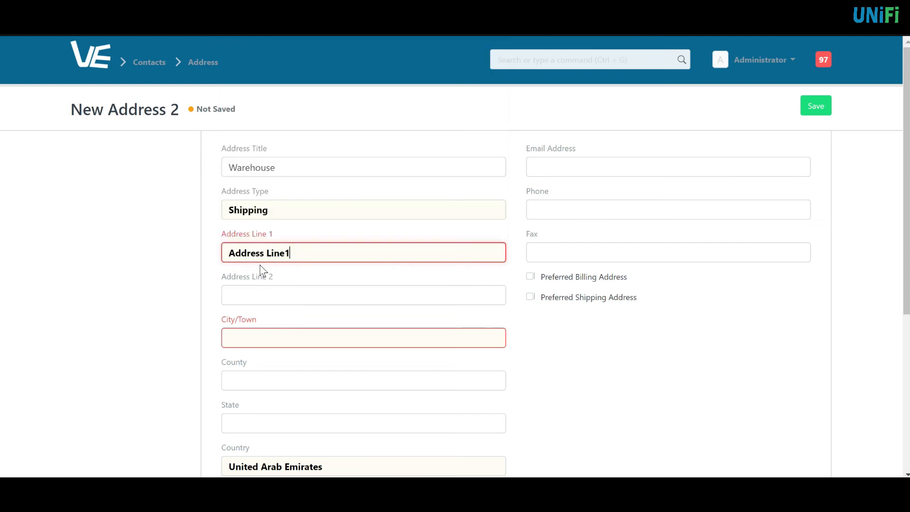
pyautogui.hotkey('ctrl', 'a')
pyautogui.hotkey('ctrl', 'c')
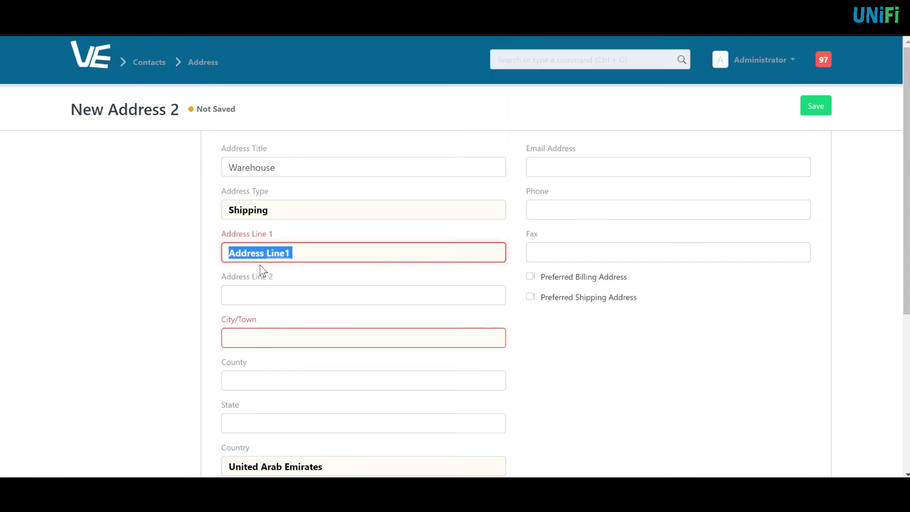
pyautogui.press('Tab')
pyautogui.hotkey('ctrl', 'v')
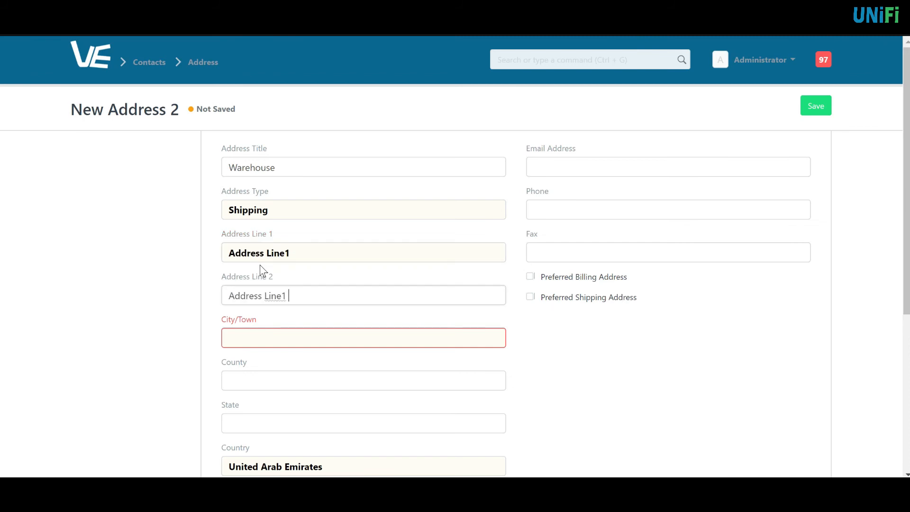
pyautogui.press('BackSpace')
pyautogui.write('2')
pyautogui.press('Tab')
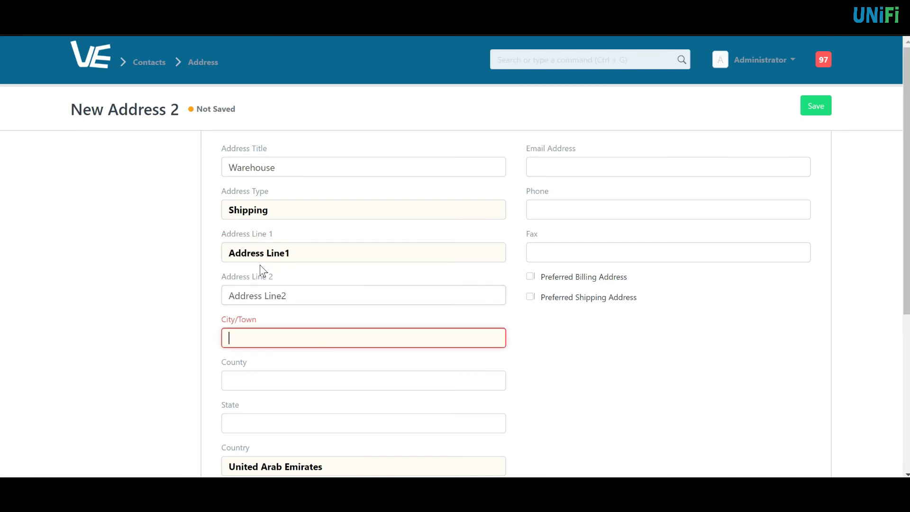
pyautogui.write('City')
pyautogui.press('Tab')
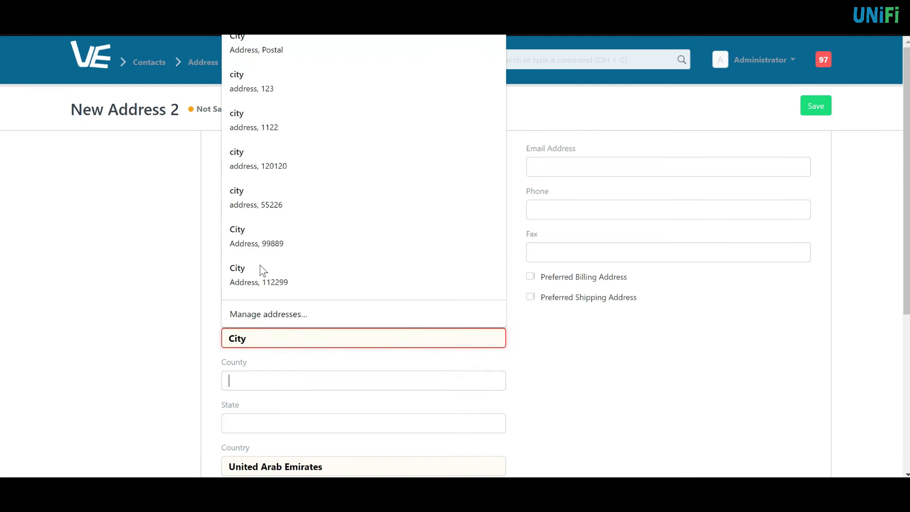
# - Save the Warehouse shipping address
pyautogui.scroll(-4, 588, 382)
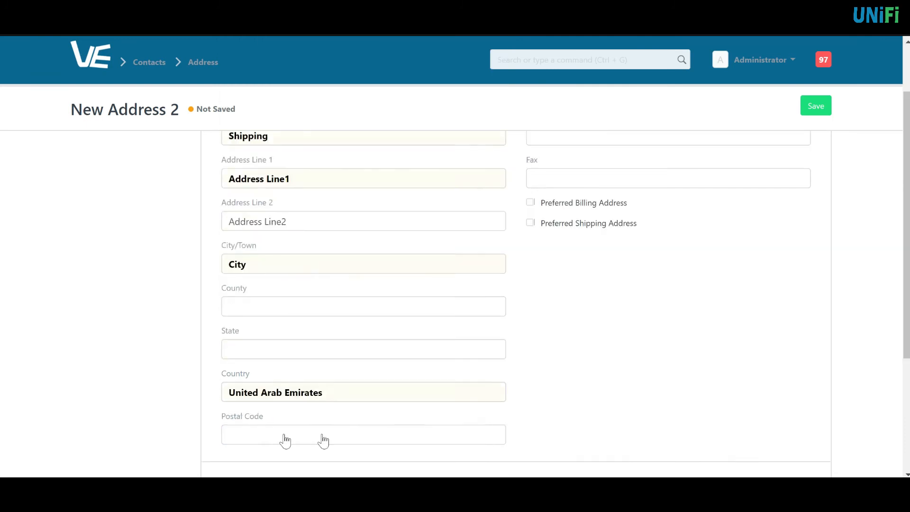
pyautogui.scroll(4, 616, 284)
pyautogui.click(812, 109)
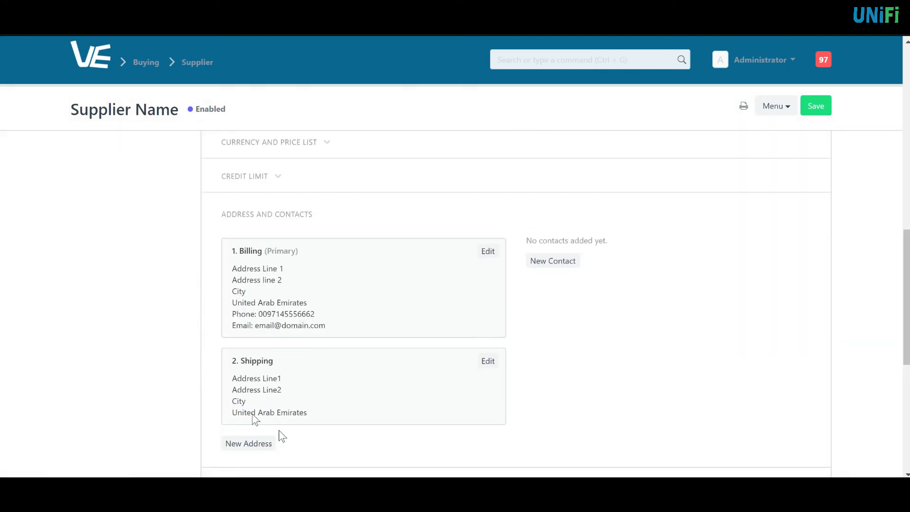
pyautogui.click(550, 263)
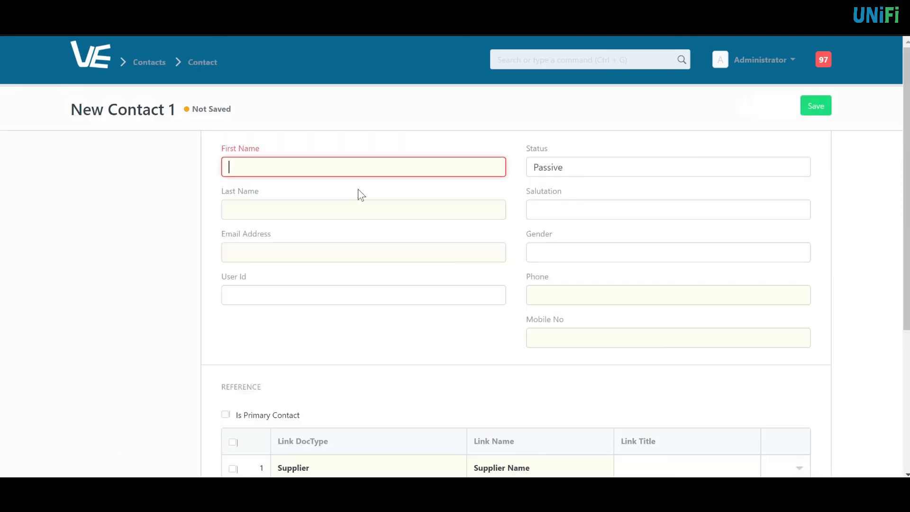
# - Enter the contact's first name, last name and e-mail address
pyautogui.write('Firsat')
pyautogui.press('BackSpace')
pyautogui.press('BackSpace')
pyautogui.press('BackSpace')
pyautogui.press('BackSpace')
pyautogui.write('t')
pyautogui.press('BackSpace')
pyautogui.press('BackSpace')
pyautogui.press('BackSpace')
pyautogui.write('rst')
pyautogui.press('Tab')
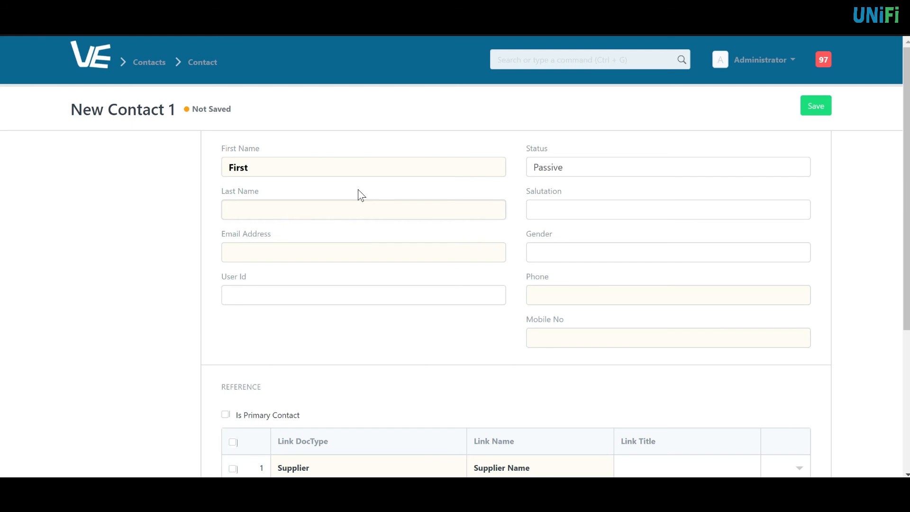
pyautogui.write('Last Name')
pyautogui.press('Tab')
pyautogui.write('e')
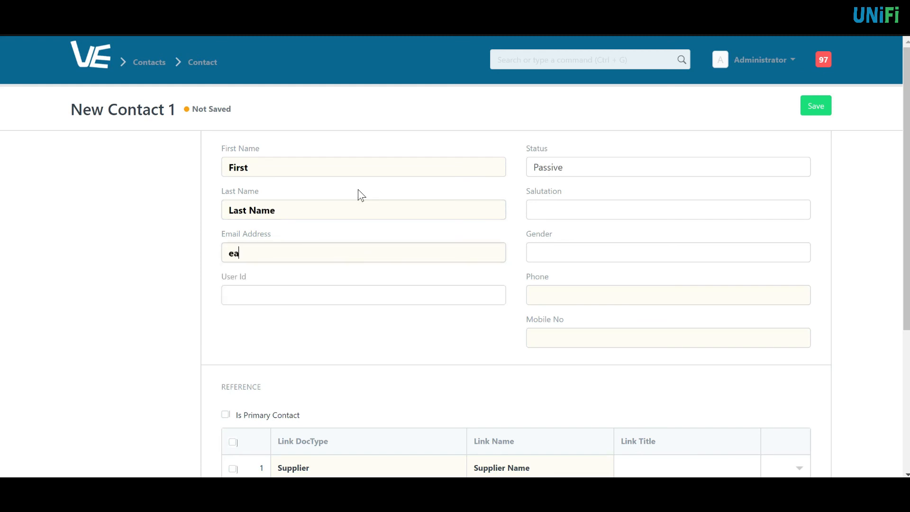
pyautogui.write('mail@')
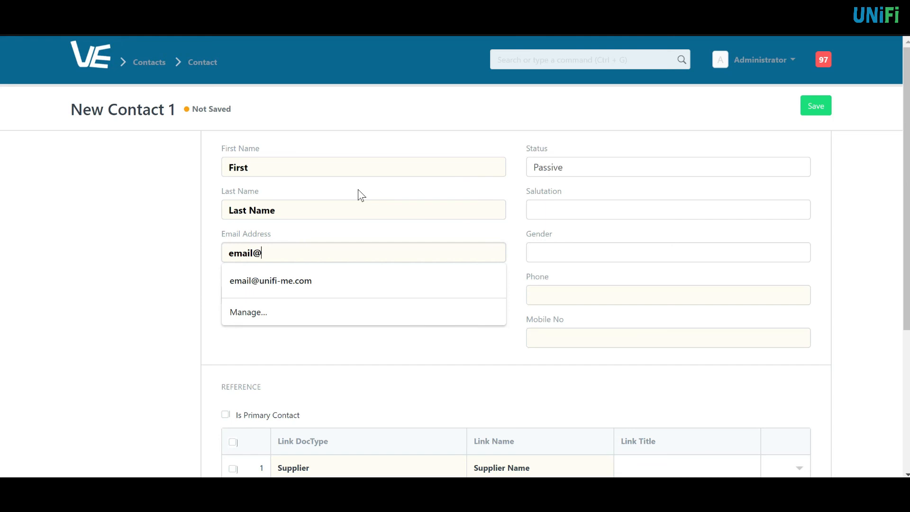
pyautogui.write('domain.com')
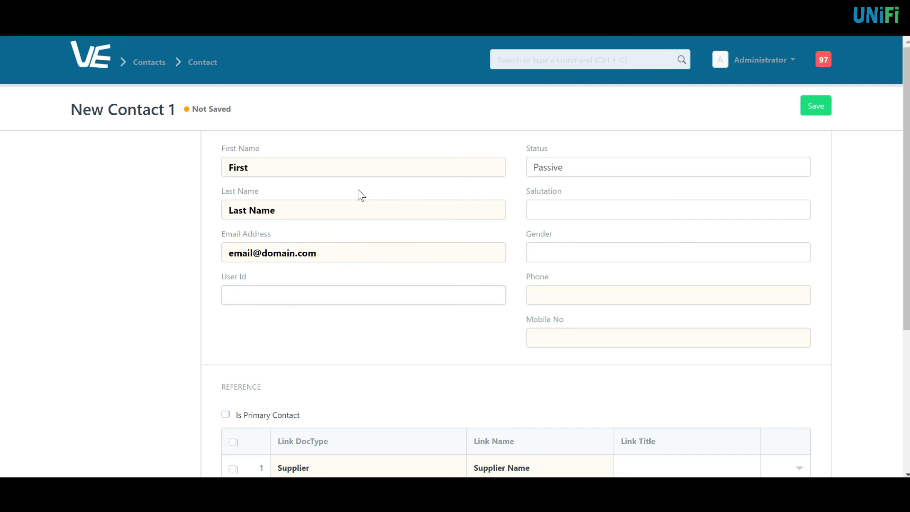
pyautogui.click(428, 282)
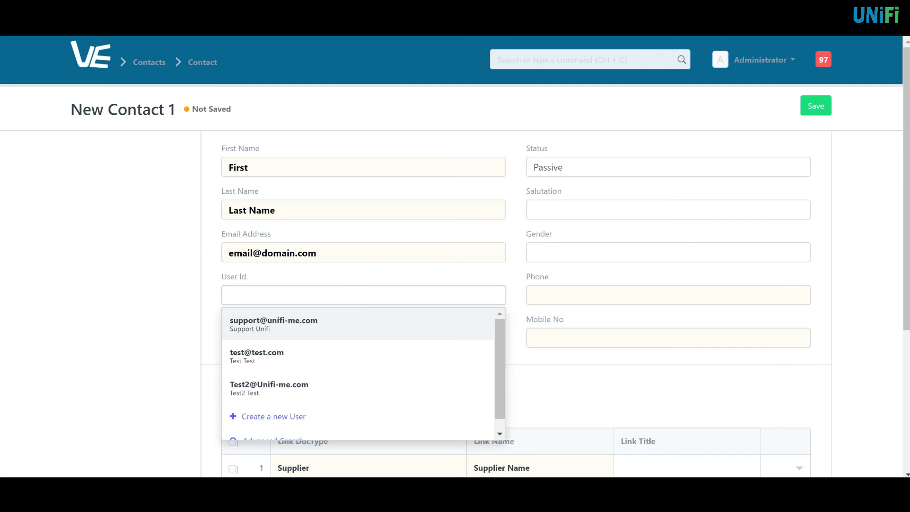
# - Set salutation Mr and gender Male, and enter the contact's phone number
pyautogui.click(535, 210)
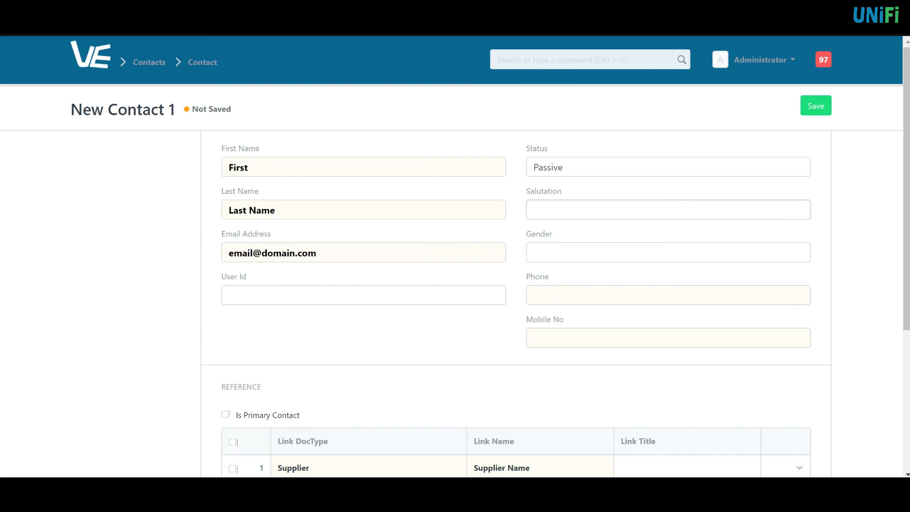
pyautogui.scroll(-3, 544, 350)
pyautogui.click(539, 294)
pyautogui.click(565, 327)
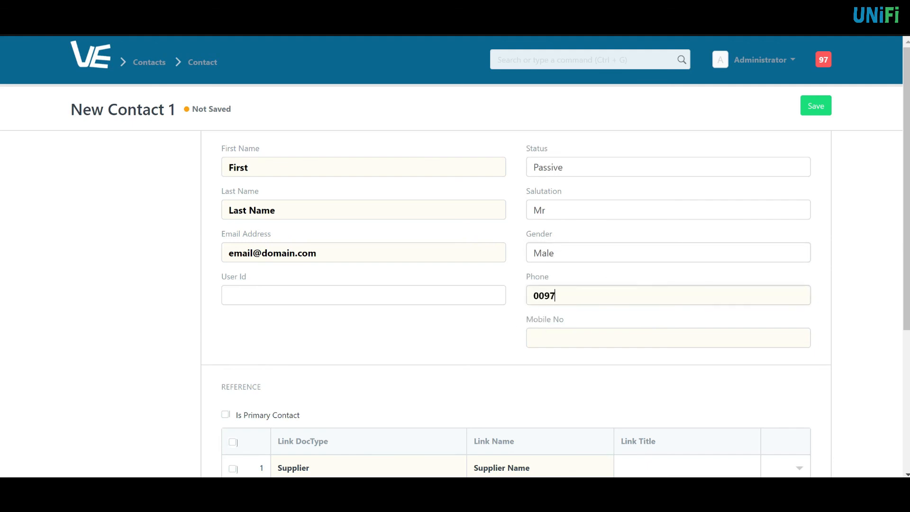
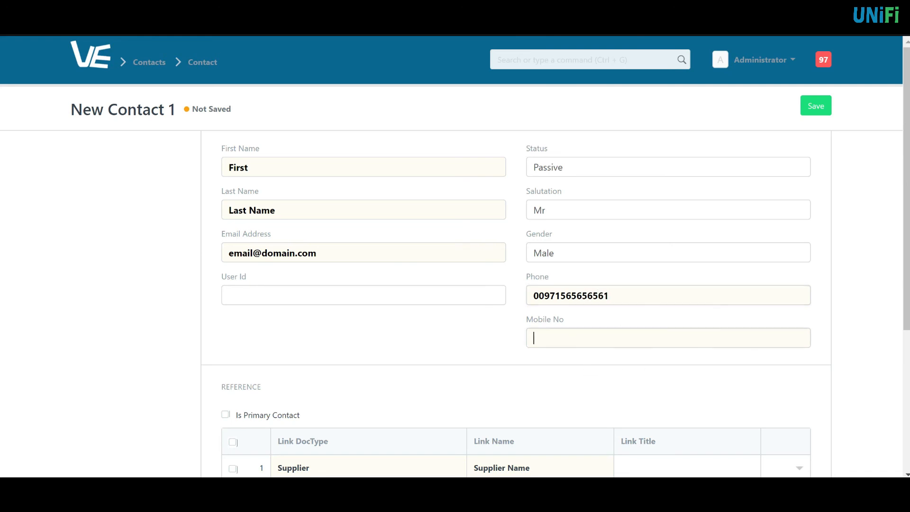
pyautogui.scroll(-4, 736, 117)
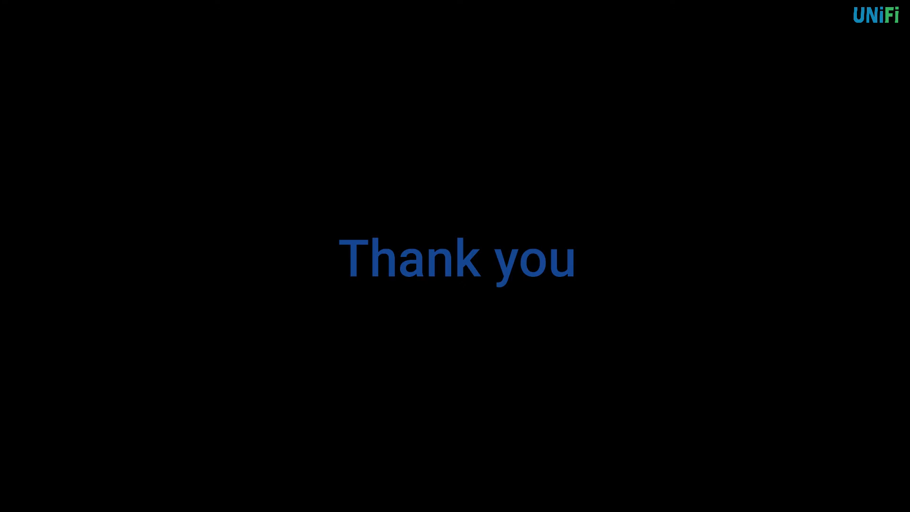